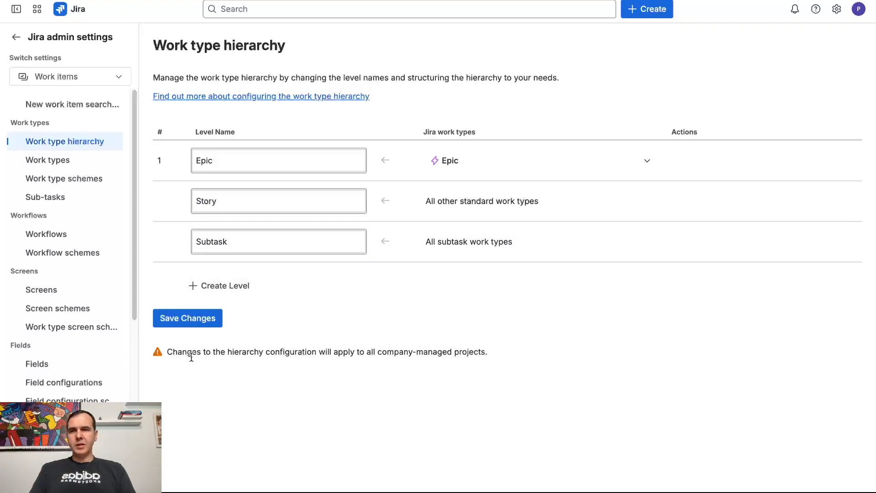
click(231, 285)
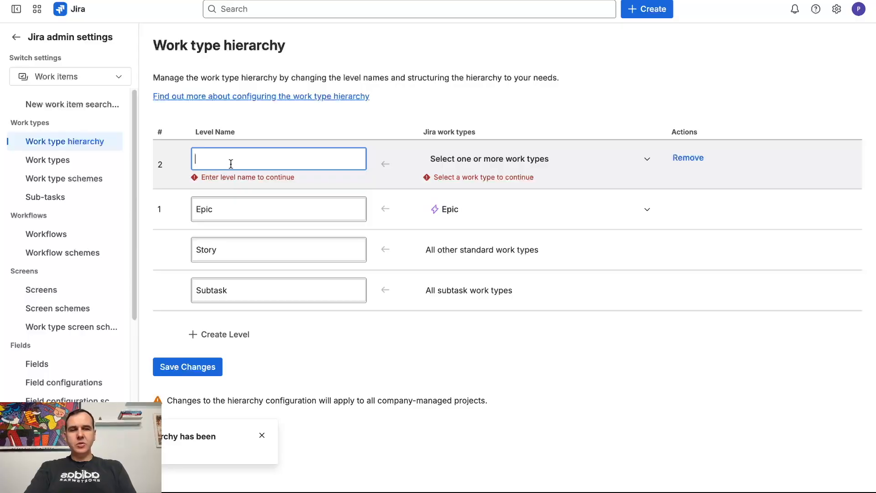
text(Initiative)
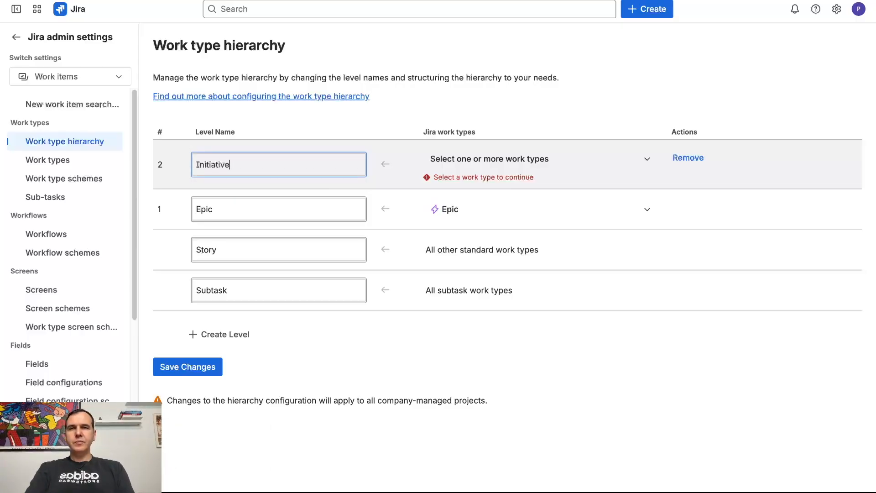
click(494, 169)
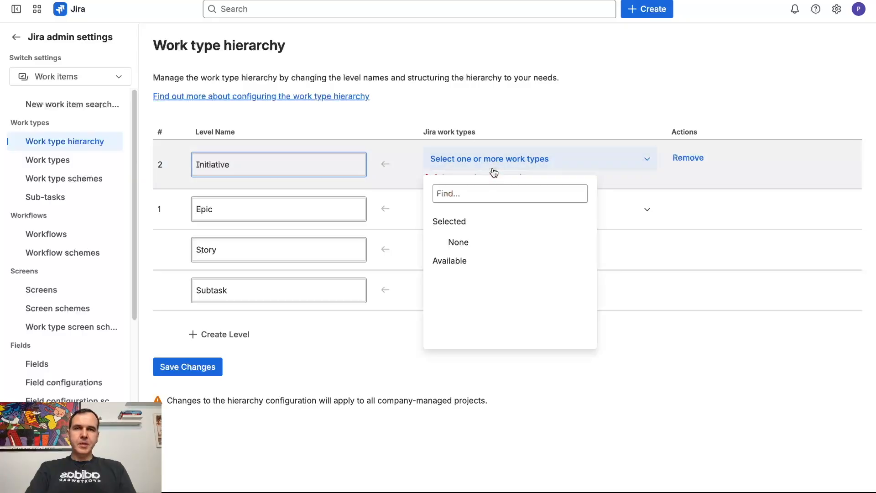
scroll(508, 236, down, 1)
scroll(507, 236, down, 2)
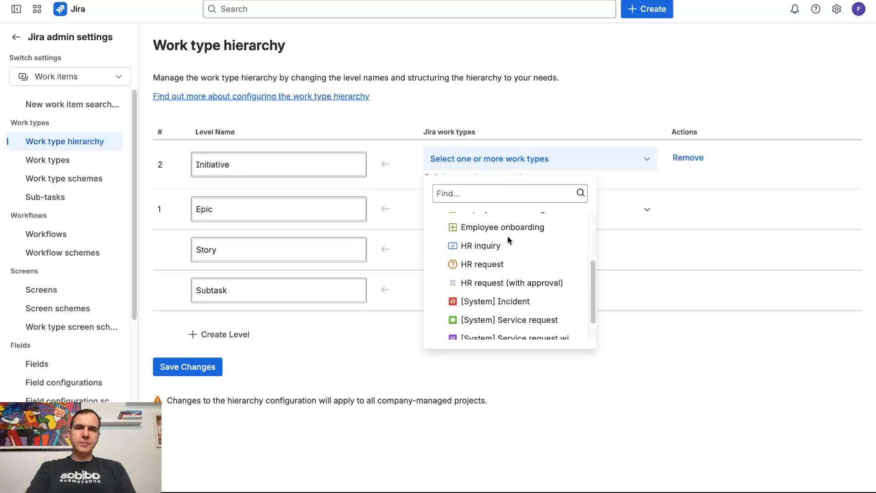
scroll(507, 236, up, 2)
Add a standard work type named Initiative and give it a red icon as its avatar
click(402, 197)
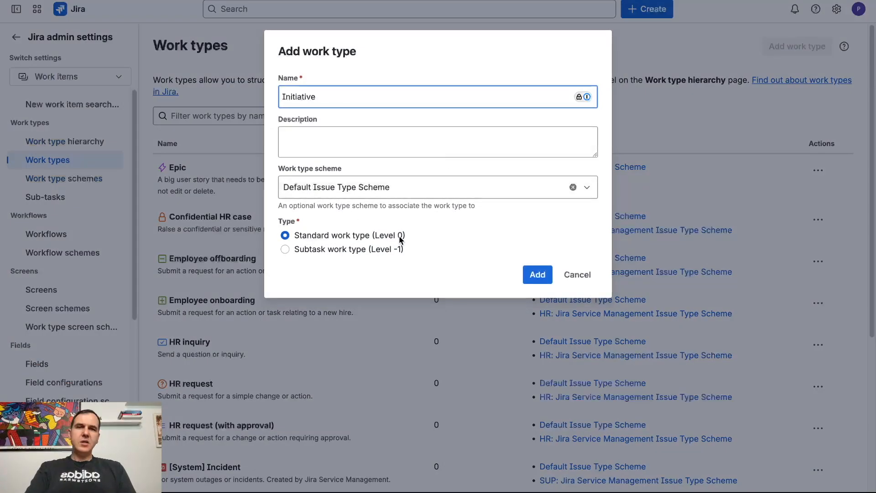
click(548, 280)
scroll(552, 283, down, 5)
scroll(552, 285, up, 1)
click(818, 234)
click(365, 116)
click(197, 200)
click(336, 271)
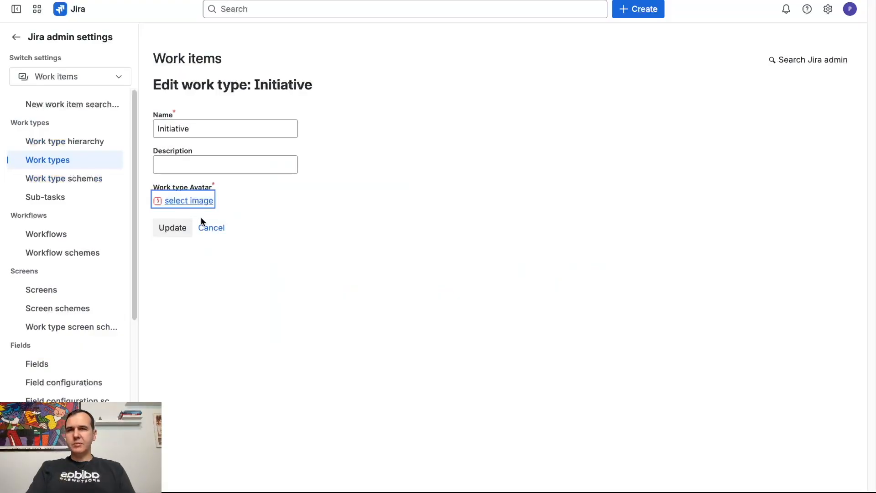
click(173, 227)
Create a hierarchy level named Initiative above Epic, assign the Initiative work type to it and save the hierarchy
click(84, 144)
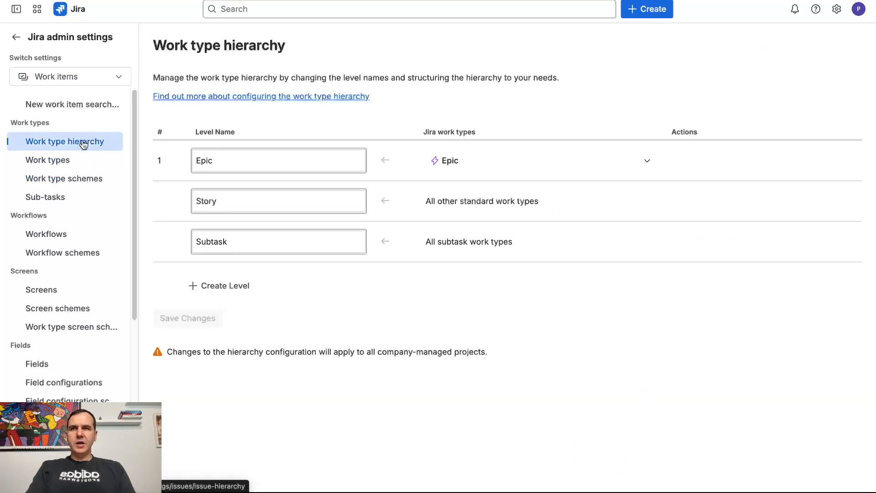
click(231, 284)
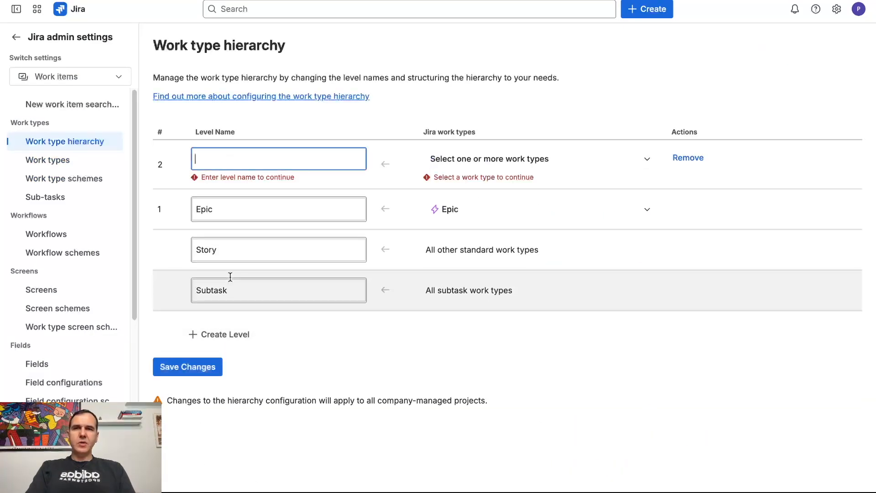
text(Initiative)
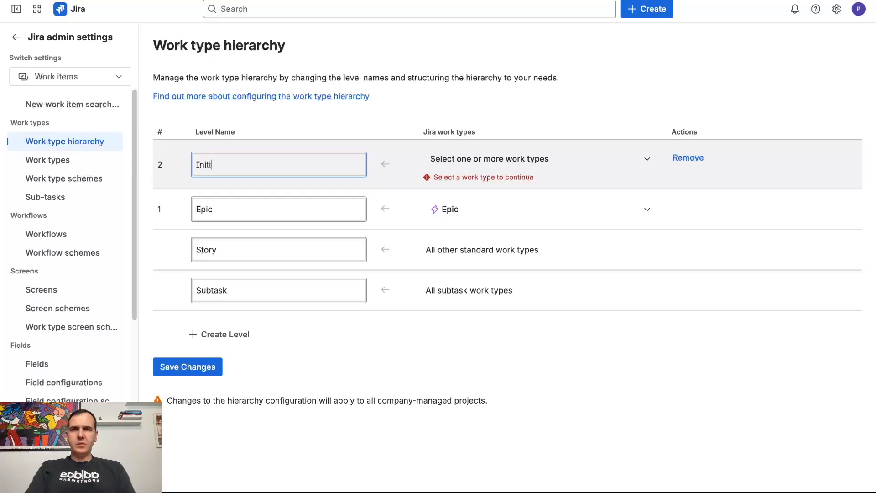
click(519, 167)
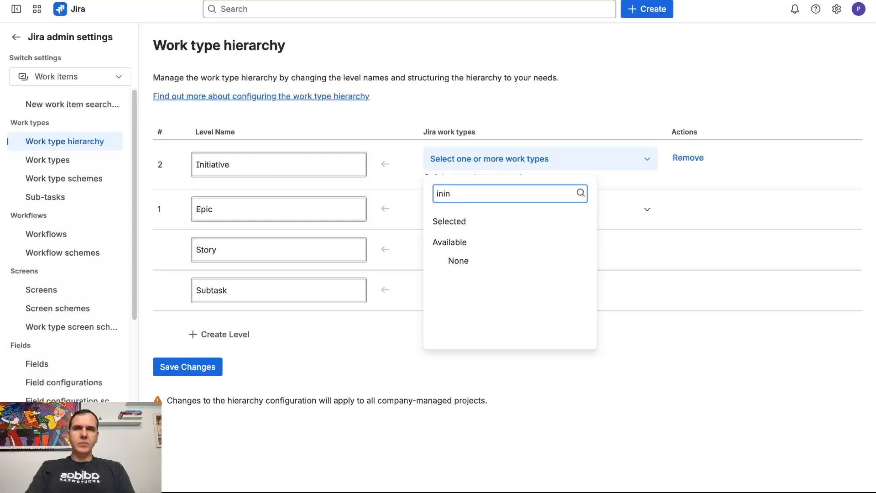
click(520, 261)
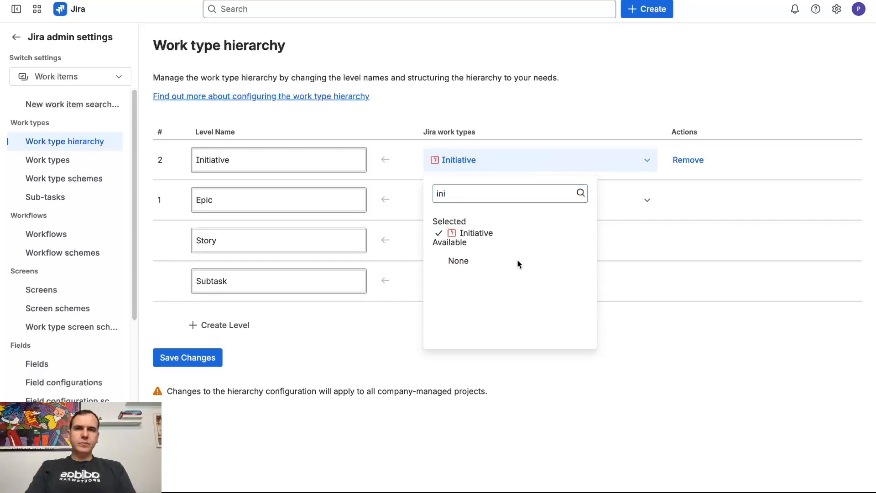
click(740, 134)
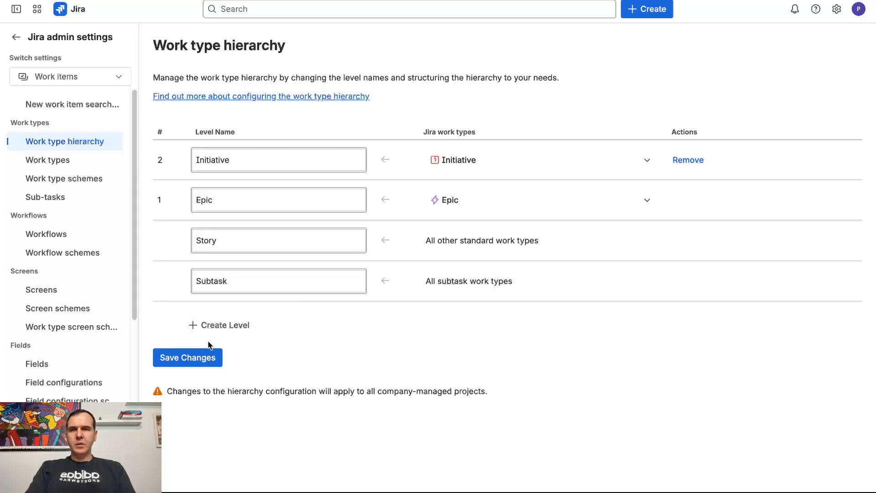
click(202, 357)
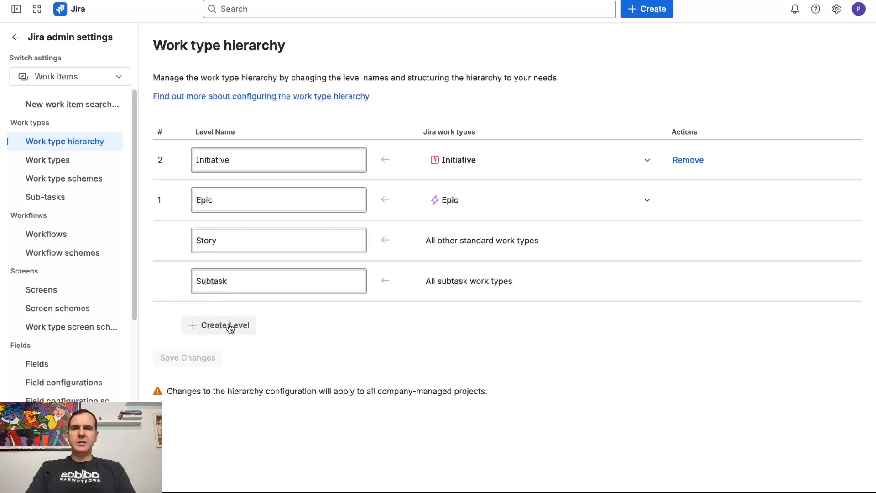
click(228, 324)
text(Objective)
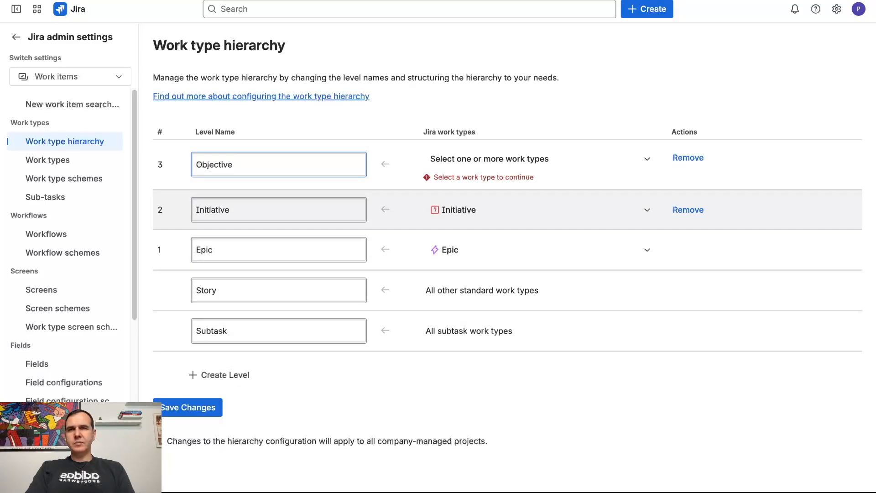
click(426, 113)
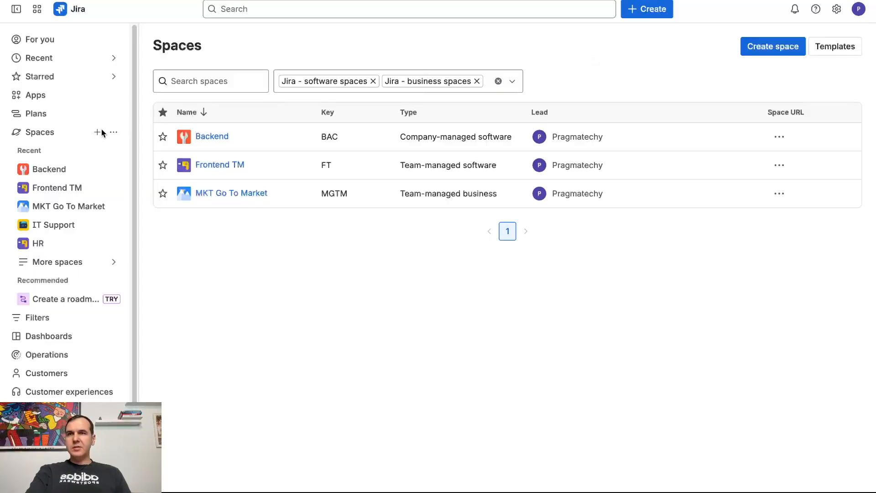
Start a new company-managed space from the Kanban software development template
click(98, 132)
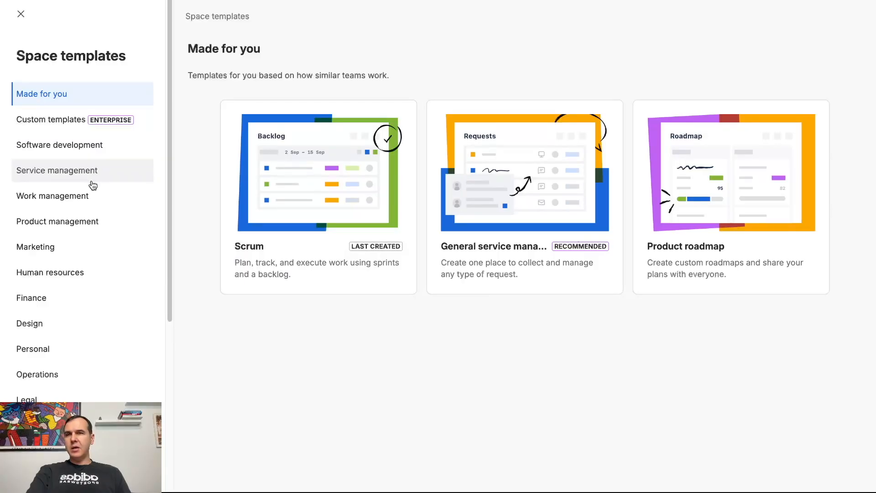
click(68, 145)
click(434, 183)
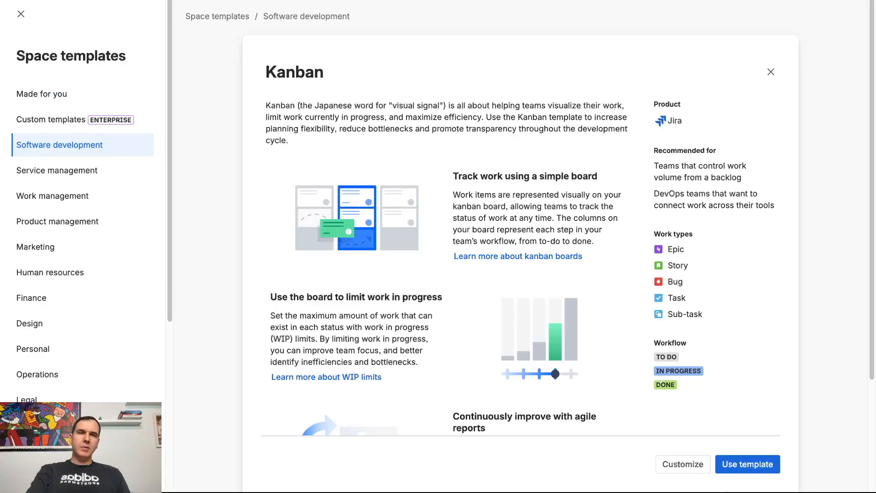
click(747, 463)
scroll(418, 276, down, 1)
scroll(417, 276, down, 5)
click(564, 457)
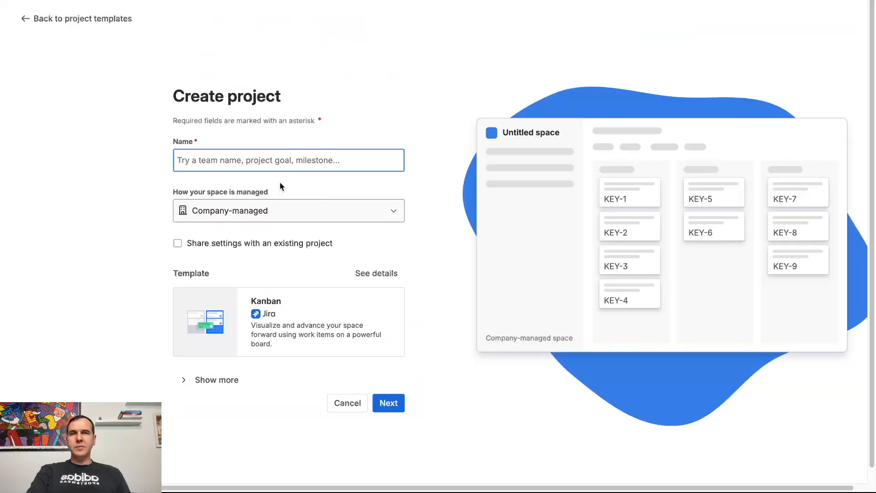
Name the space Pragmatechy Init, create it and finish the setup pages to reach its board
text(In)
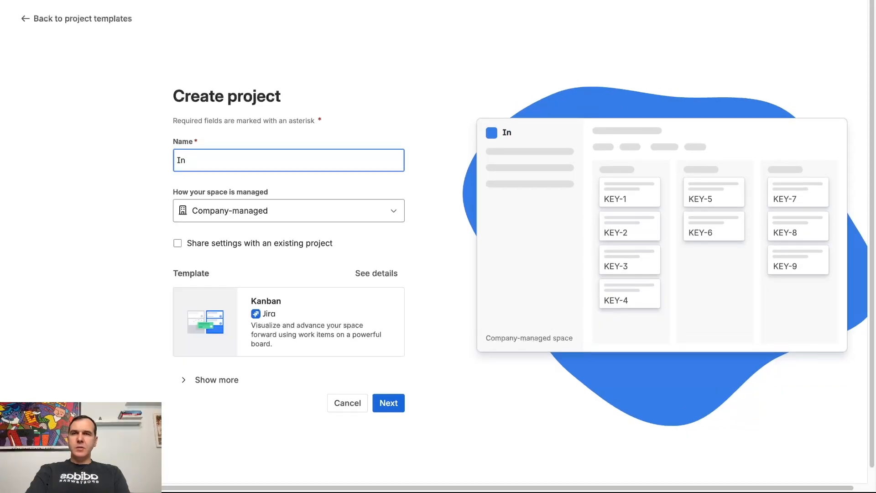
key(BackSpace)
key(BackSpace)
text(Pragmatechy Init)
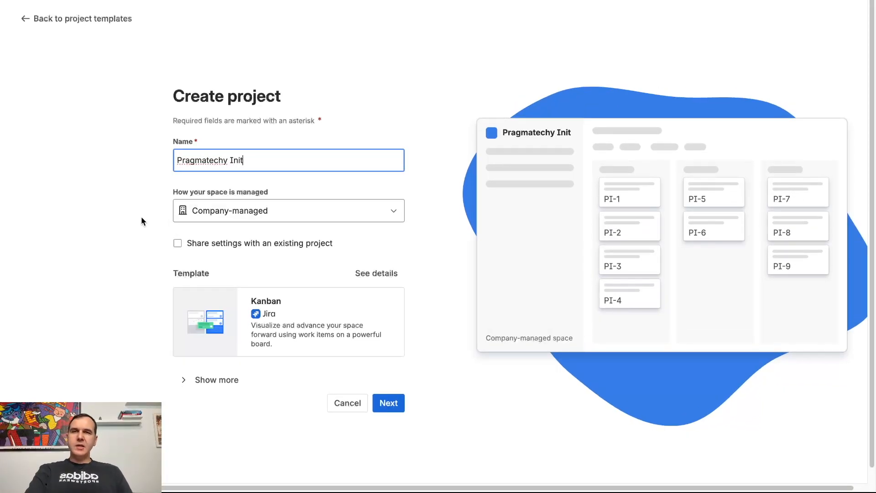
key(Return)
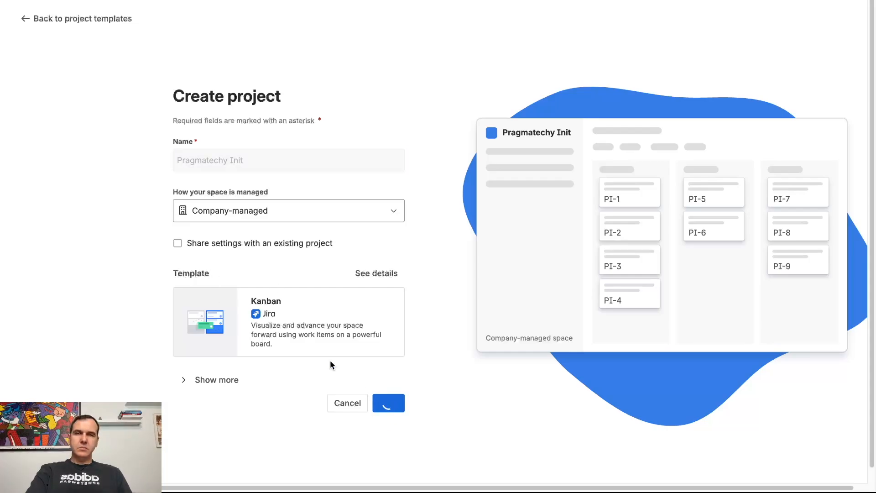
click(751, 469)
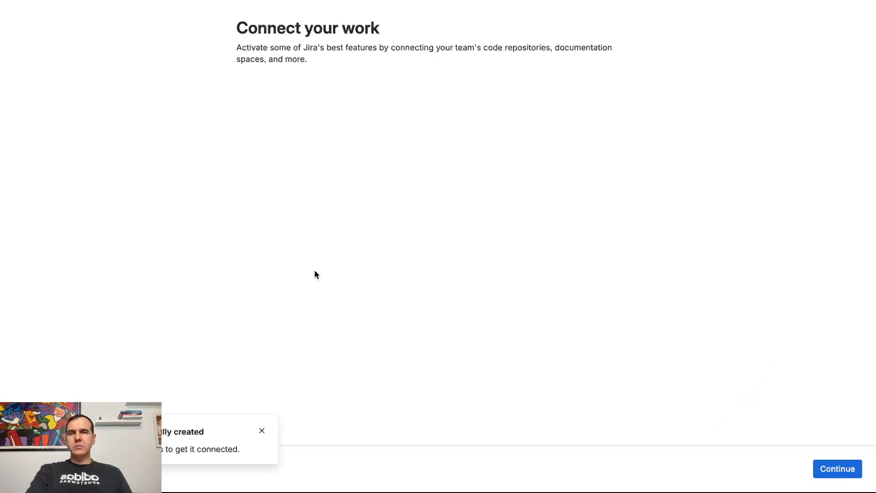
click(819, 469)
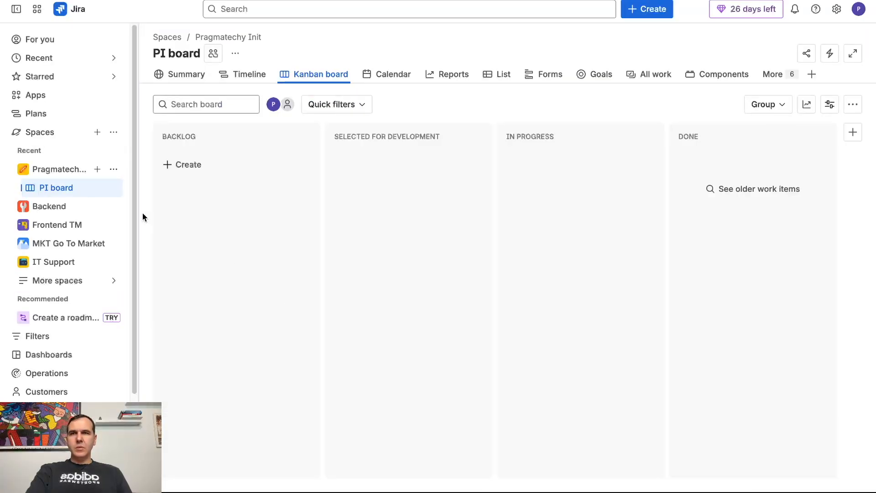
Open the work type scheme of the Pragmatechy Init space for editing from its space settings
click(113, 169)
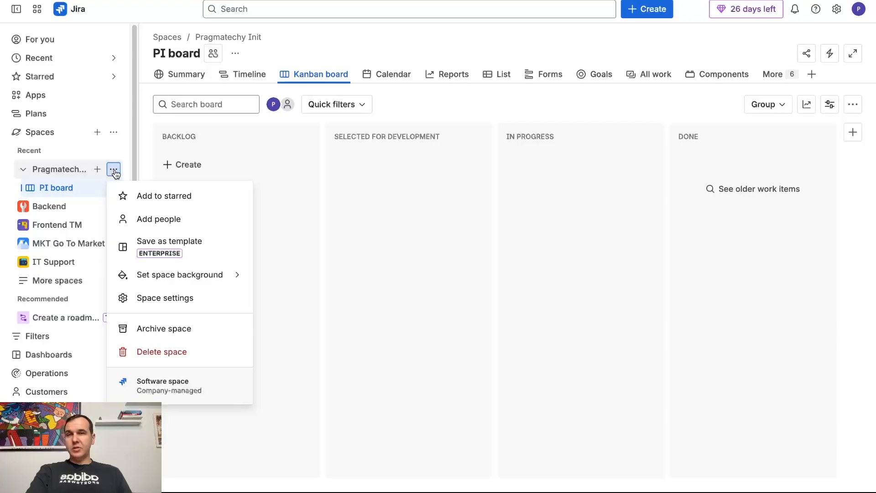
click(196, 297)
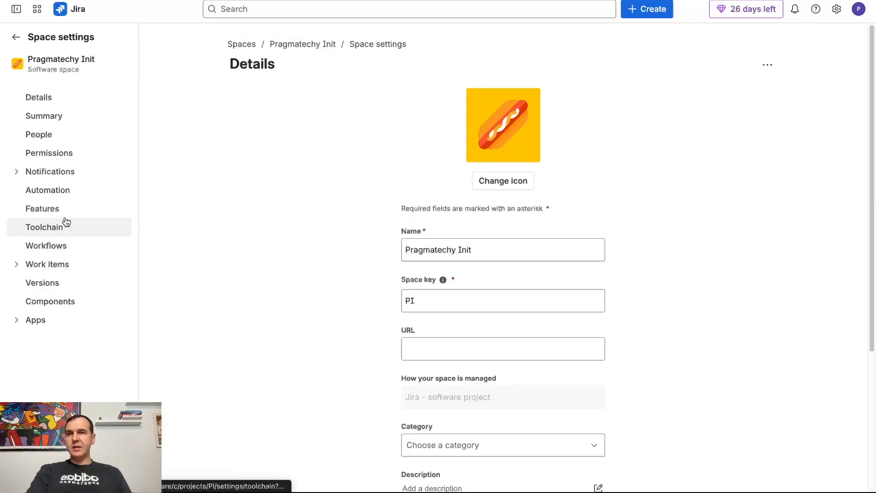
click(32, 264)
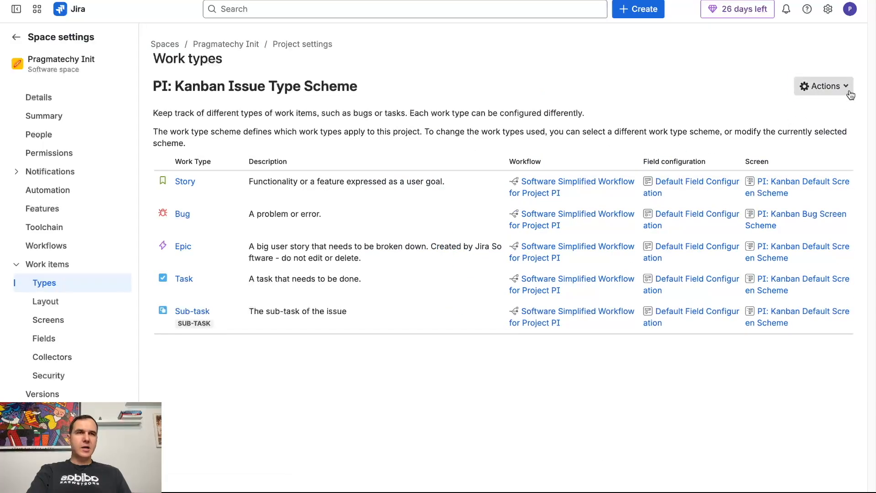
click(823, 86)
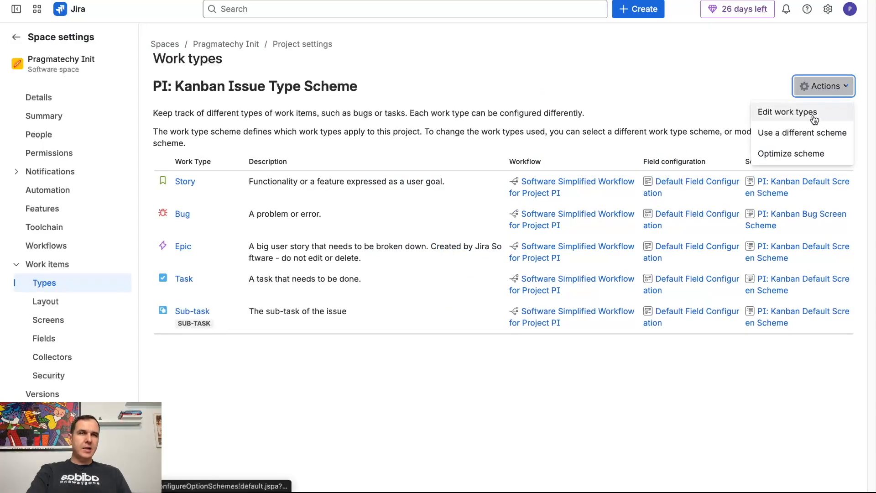
click(803, 112)
Remove all current work types from the Kanban scheme, add Initiative as the only one and save the scheme
scroll(256, 287, down, 2)
drag(301, 238, 436, 251)
drag(296, 239, 434, 250)
drag(294, 238, 411, 254)
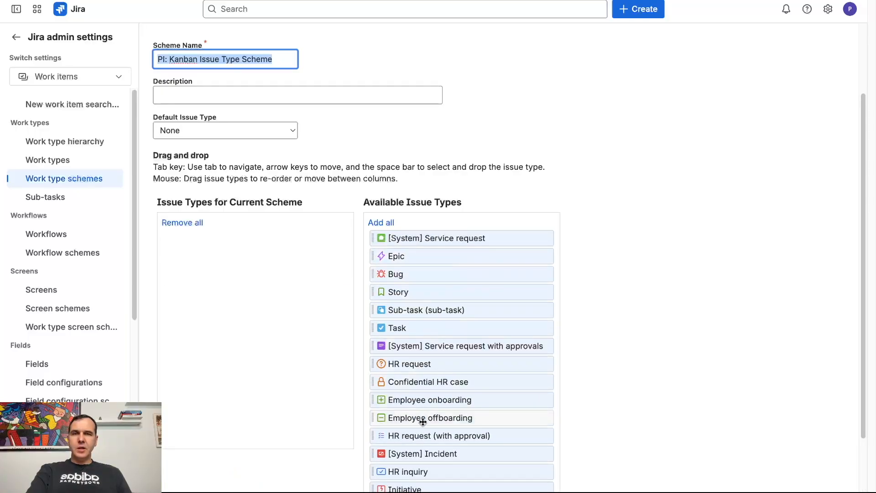
scroll(418, 446, down, 1)
drag(413, 439, 245, 237)
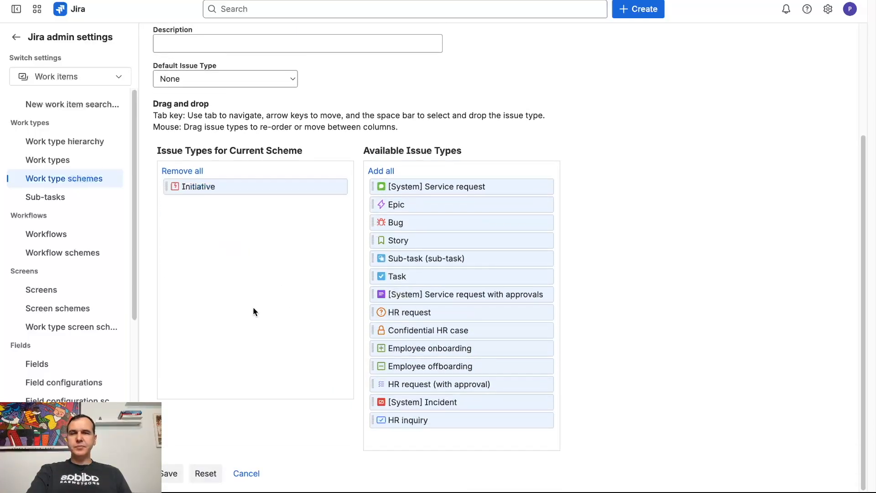
click(164, 472)
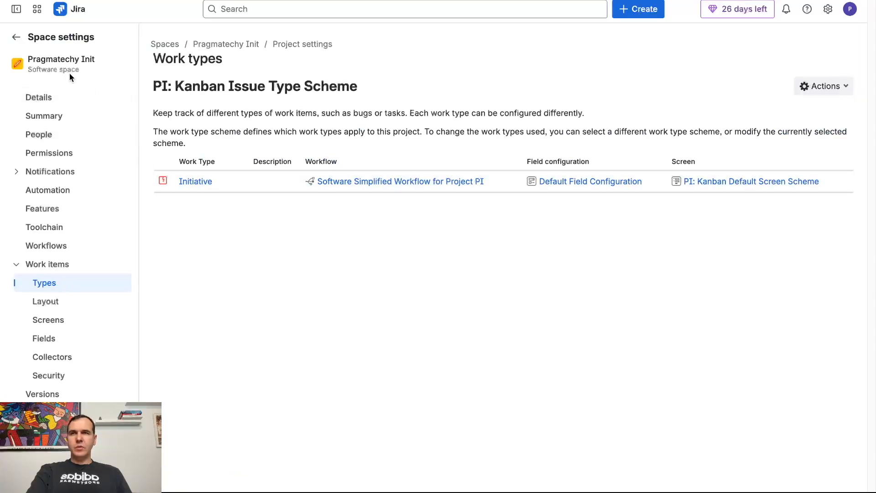
Return to the Pragmatechy Init board and start a new Initiative with the summary "init 1"
click(36, 17)
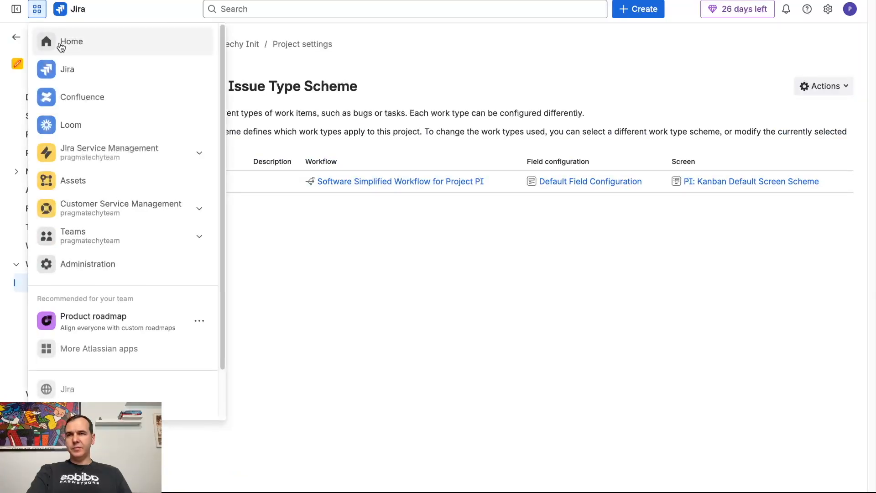
click(84, 76)
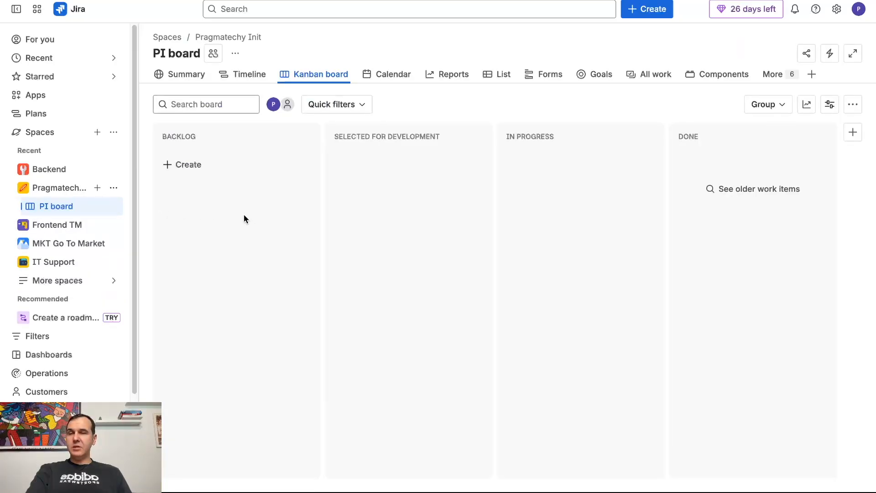
click(648, 9)
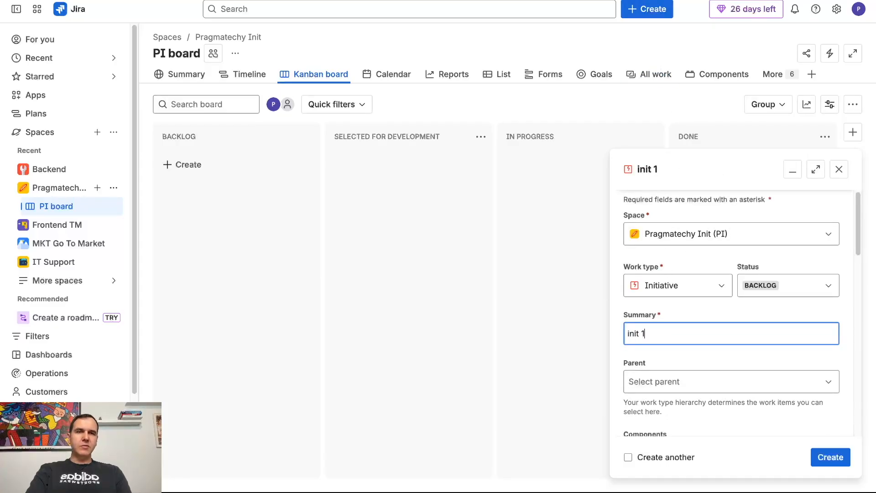
scroll(664, 336, down, 2)
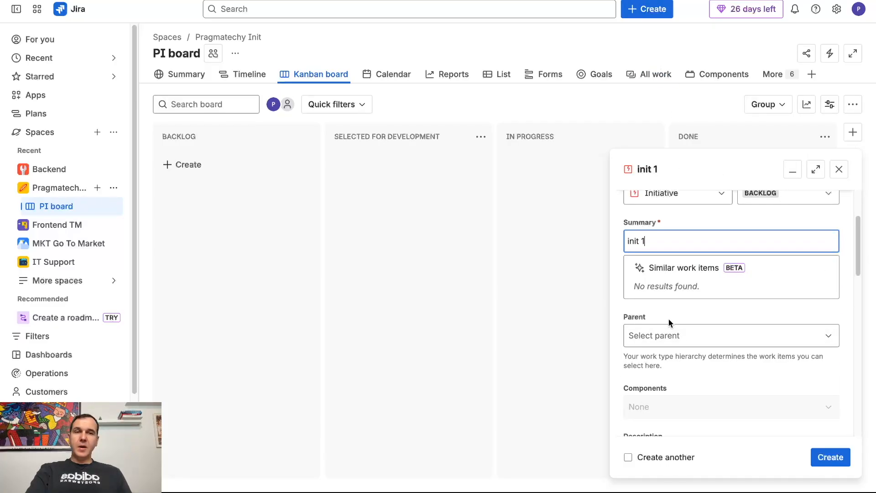
Check the parent choices for the new initiative, leave the parent empty and create the initiative
click(668, 333)
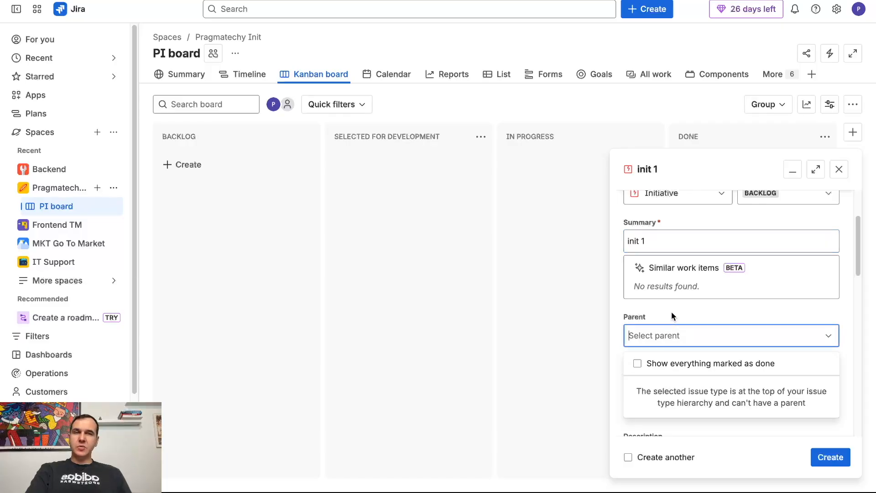
click(671, 314)
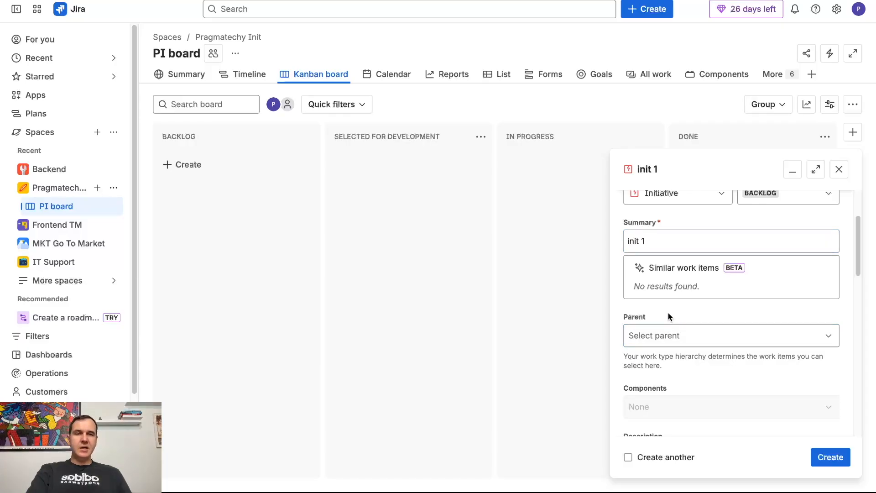
scroll(669, 338, down, 2)
scroll(730, 393, down, 5)
click(819, 455)
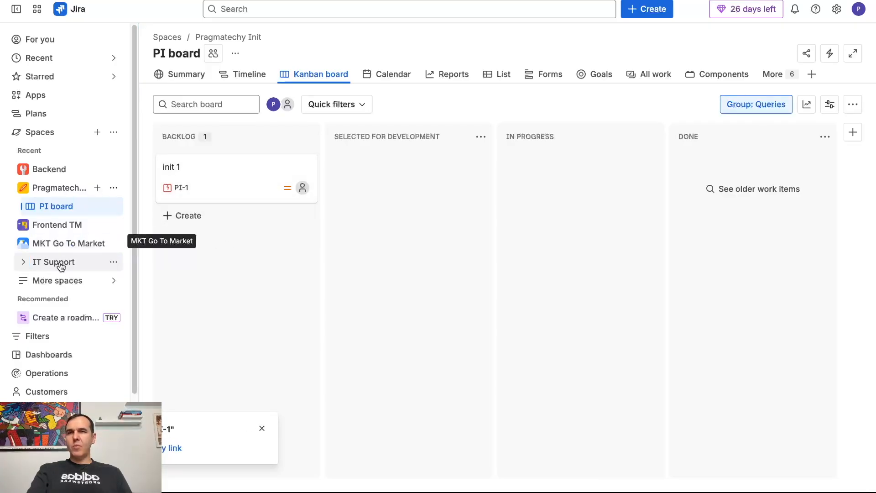
Open the Backend space and start a new work item there with the work type Epic
click(51, 224)
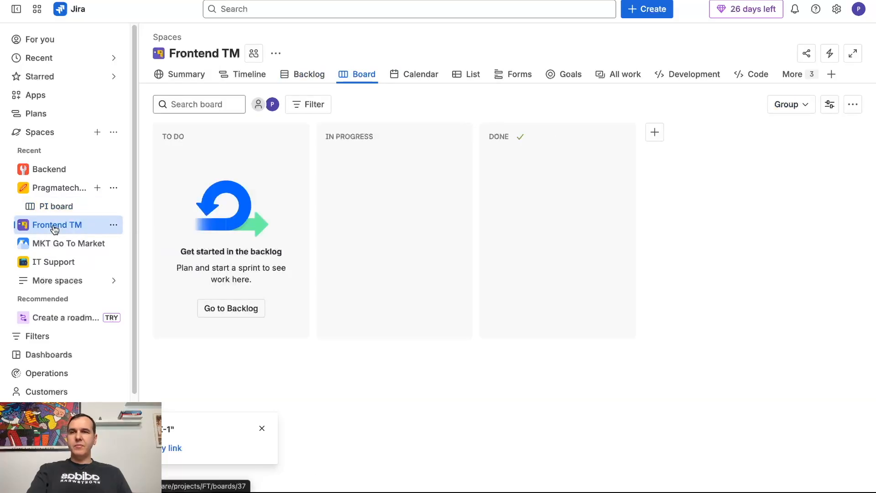
click(48, 168)
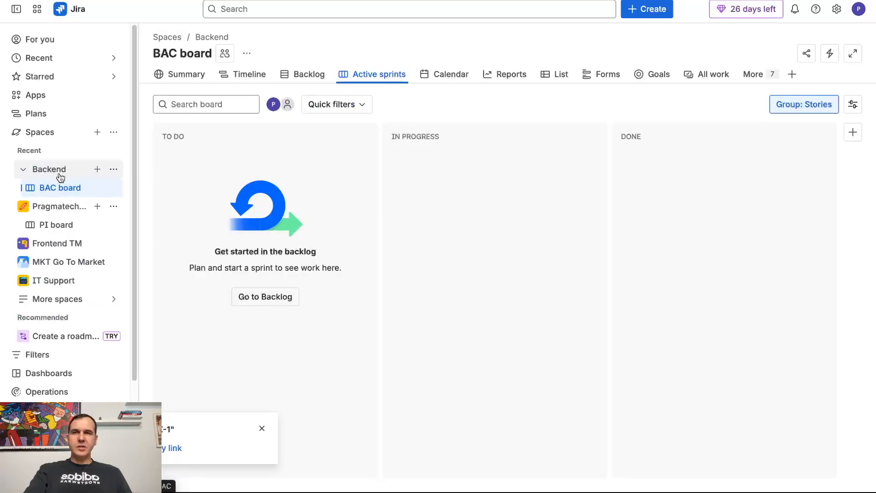
click(667, 10)
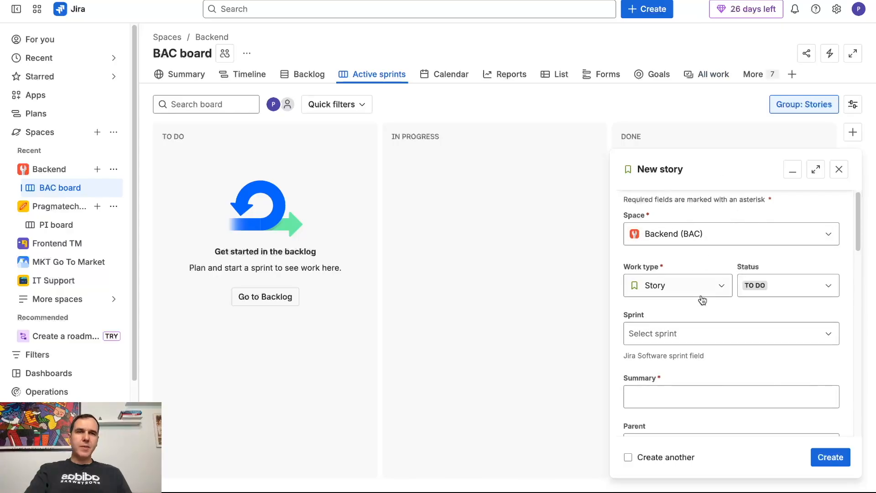
click(706, 289)
click(681, 355)
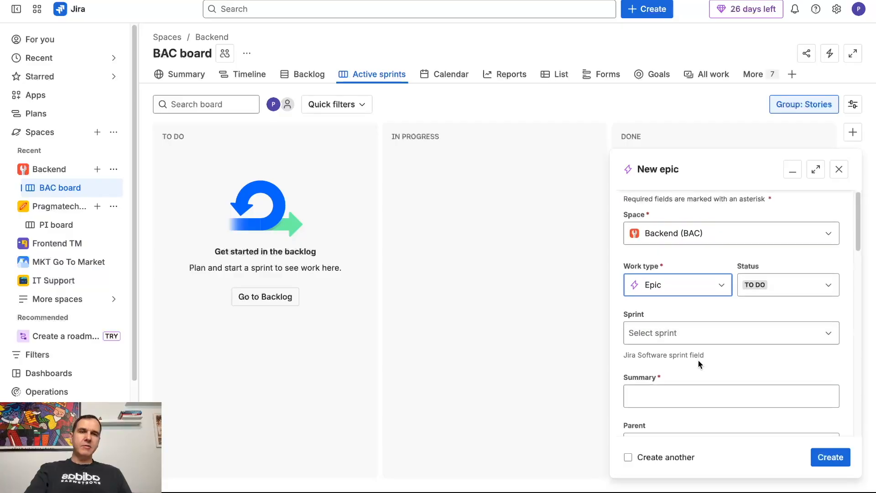
Set the parent of the new Backend epic to PI-1 init 1
scroll(698, 360, down, 4)
scroll(697, 363, down, 3)
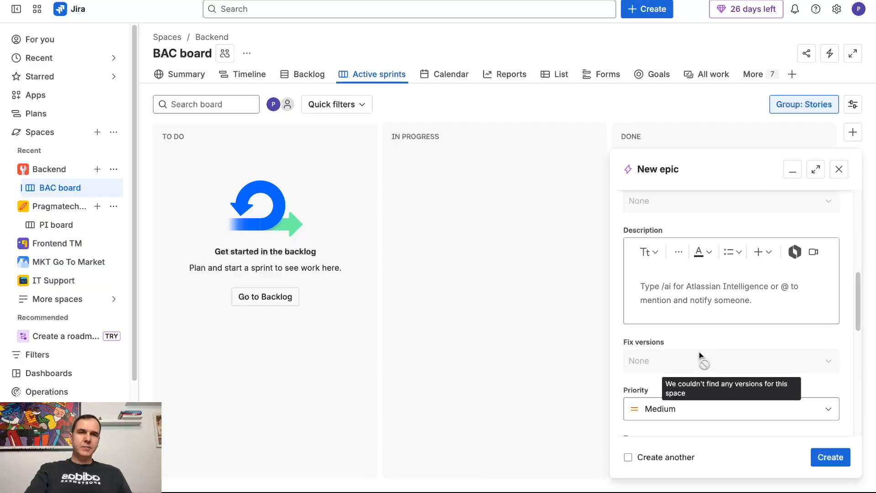
scroll(693, 340, up, 2)
scroll(699, 264, up, 1)
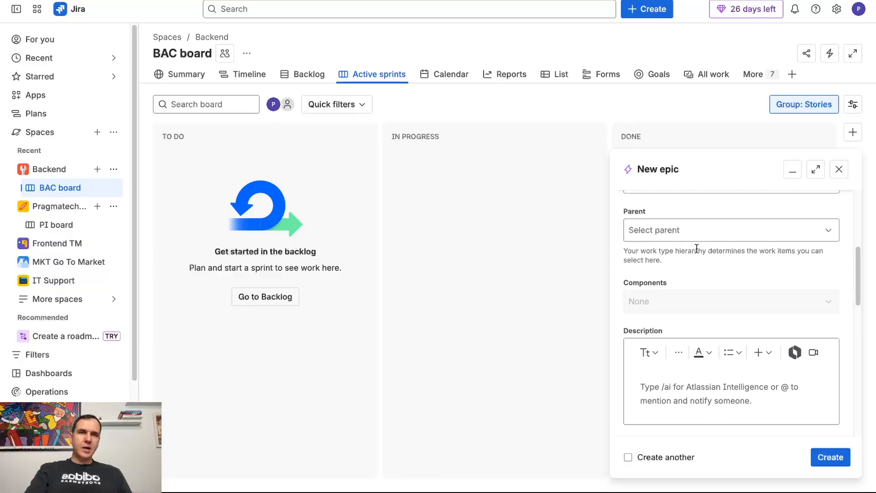
click(691, 228)
click(679, 288)
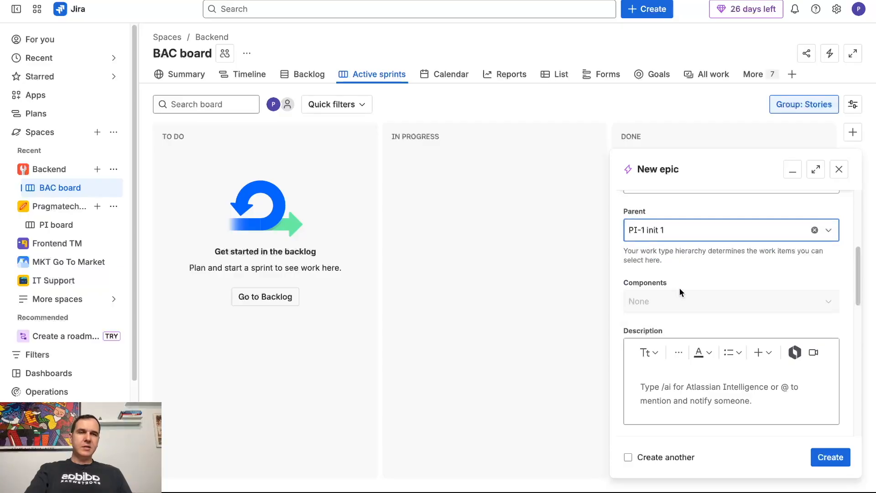
Give the Backend epic the summary "Backend epic 1" and create it
scroll(680, 288, up, 4)
scroll(681, 292, down, 2)
click(680, 292)
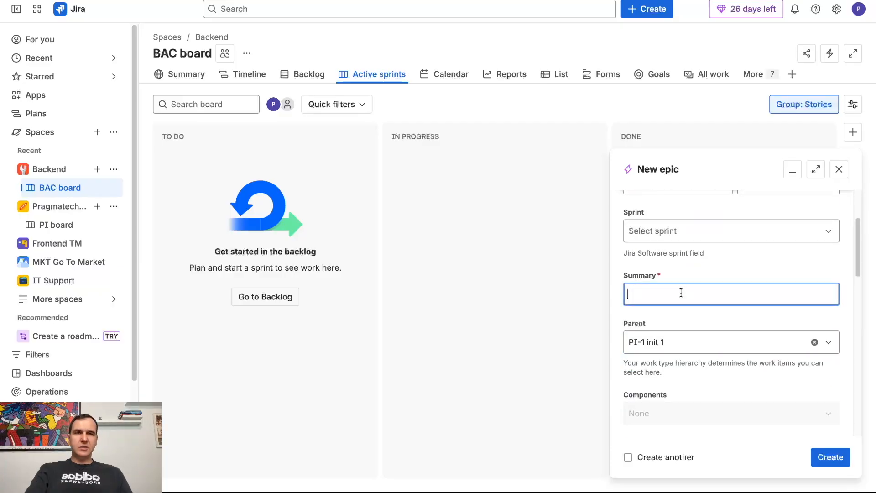
text(Backen)
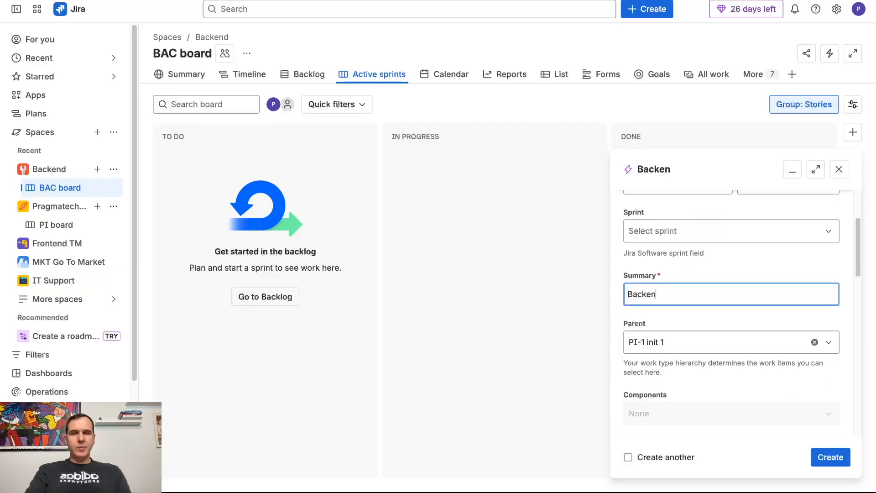
text(d epic 1)
scroll(738, 331, down, 3)
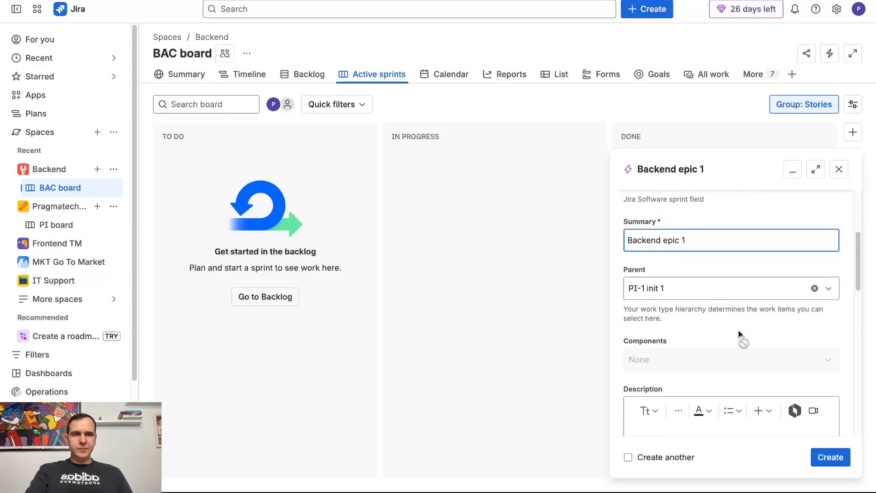
click(830, 456)
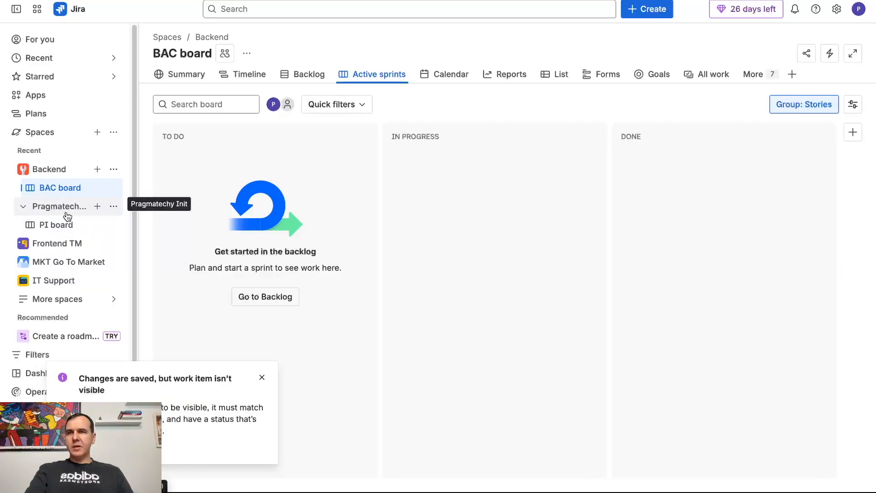
Start a new Epic in the Frontend TM space with the summary "Frontend epic 1"
click(51, 250)
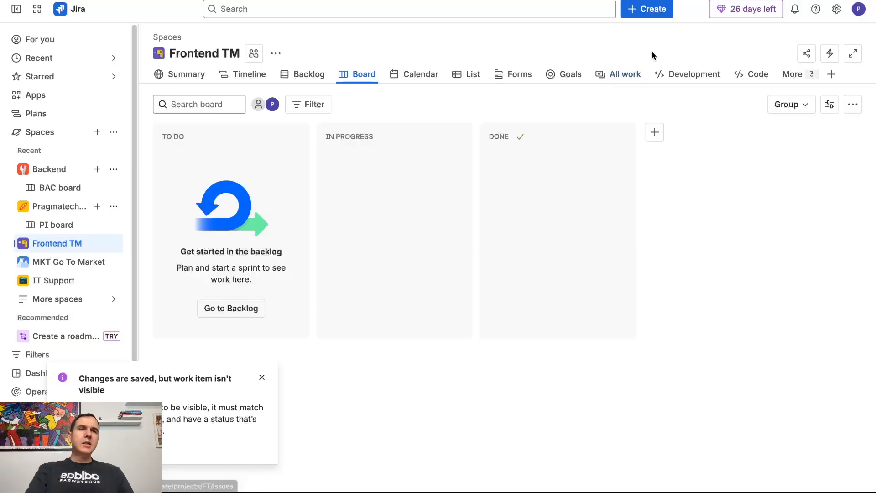
click(646, 11)
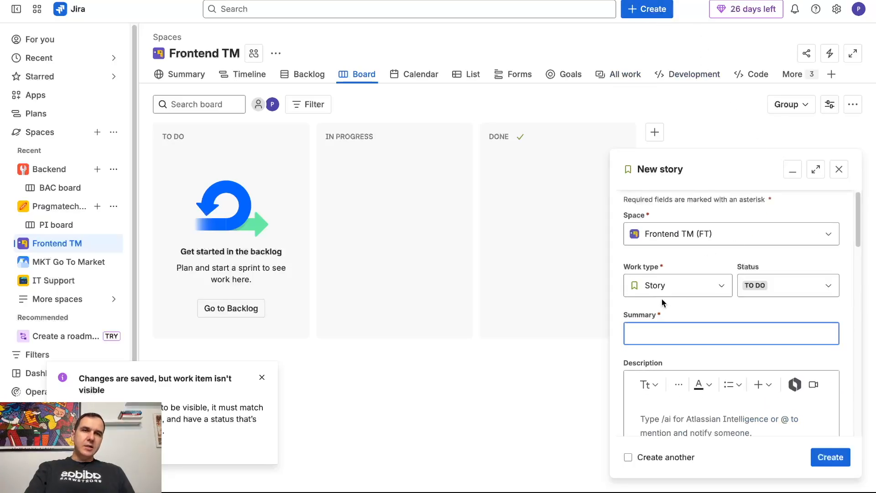
click(687, 284)
click(677, 350)
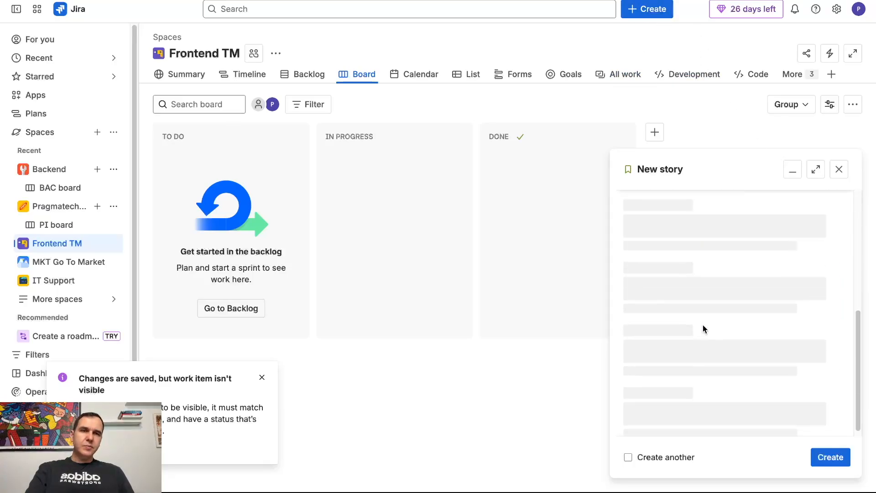
click(687, 335)
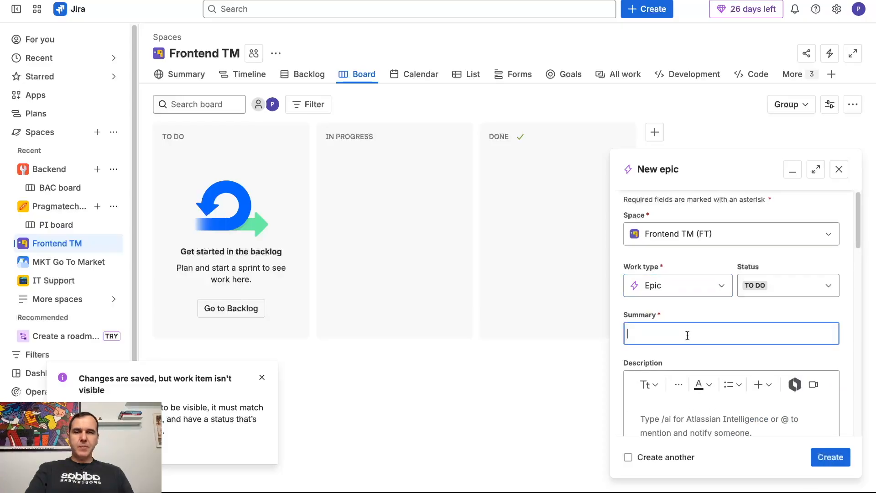
text(Frontend epic 1)
Set the frontend epic's parent to PI-1 init 1 and create the epic
scroll(690, 354, down, 4)
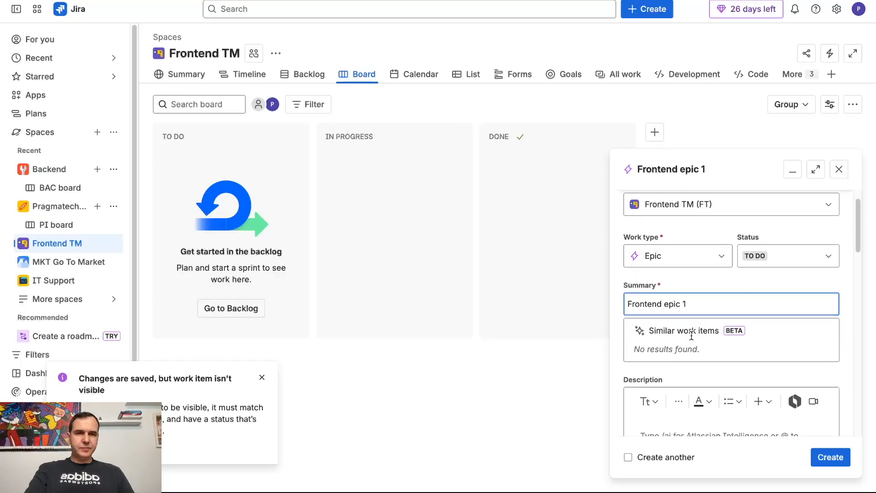
scroll(687, 365, down, 2)
click(683, 377)
click(683, 379)
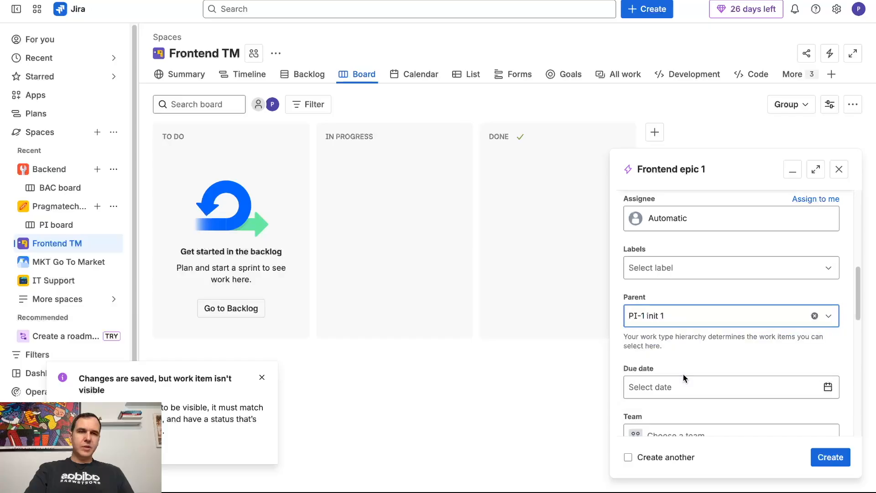
click(830, 456)
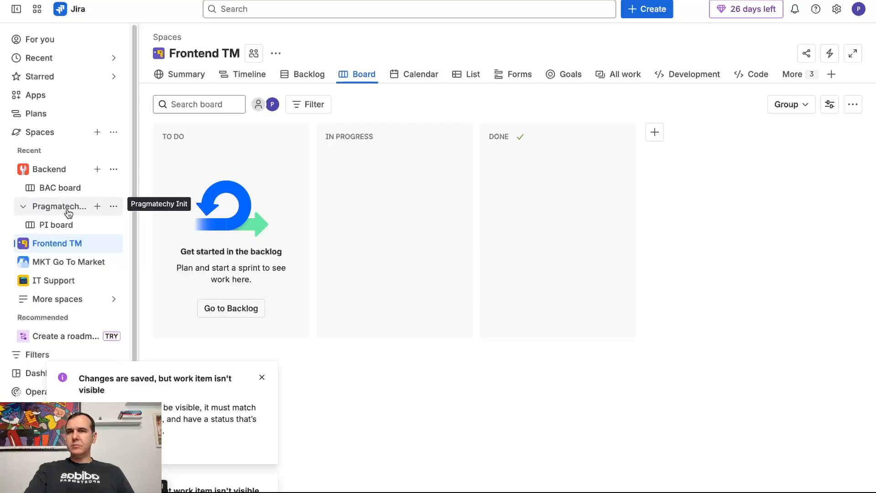
Collapse the Pragmatechy Init and Backend space entries, and open initiative PI-1 from the Pragmatechy Init board
click(22, 207)
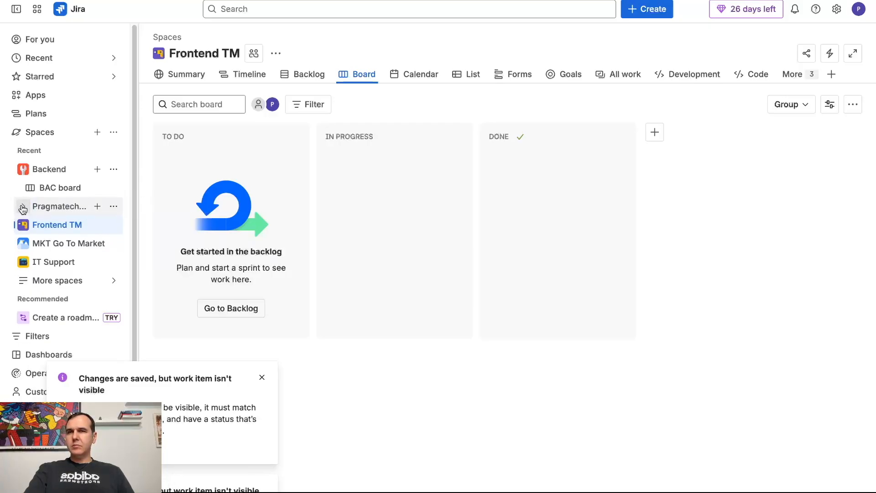
click(17, 169)
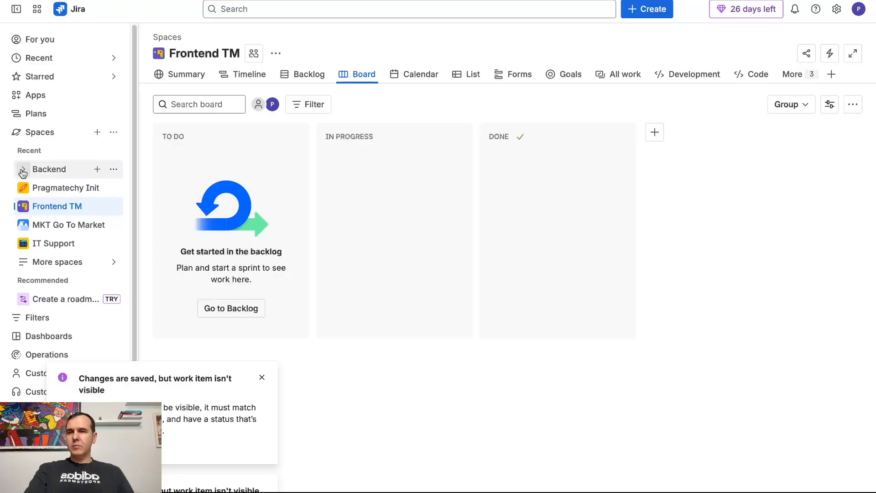
click(66, 189)
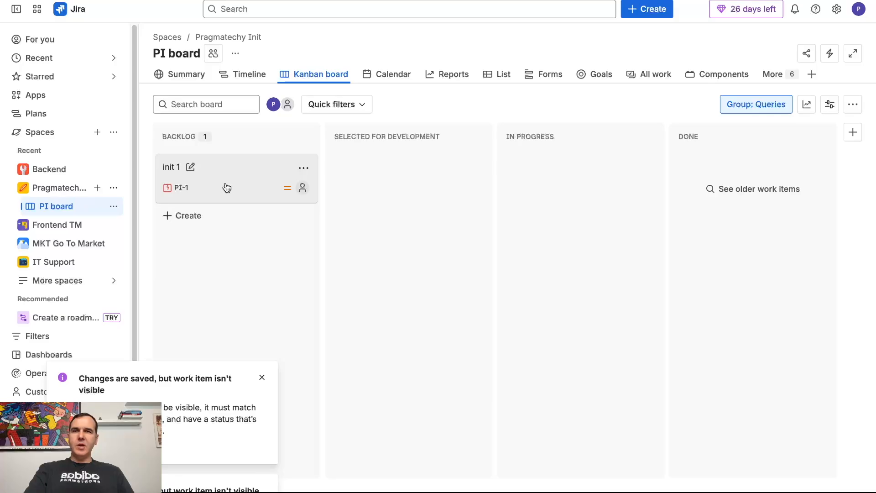
click(225, 187)
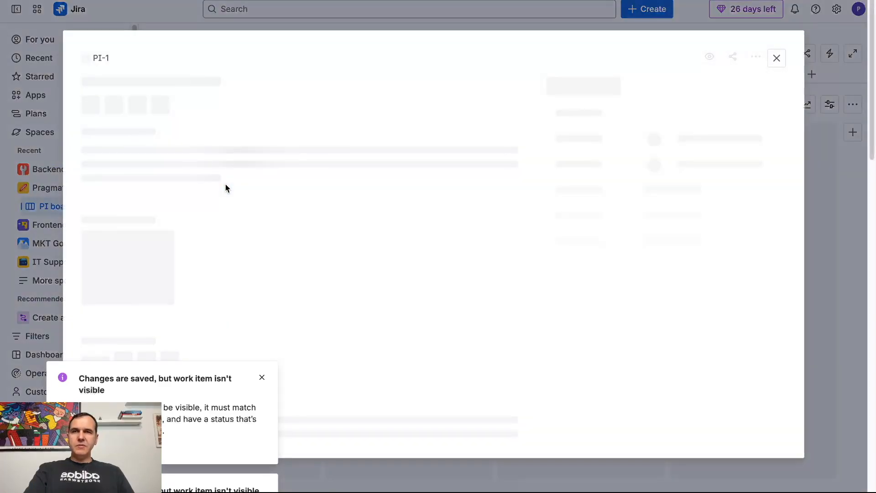